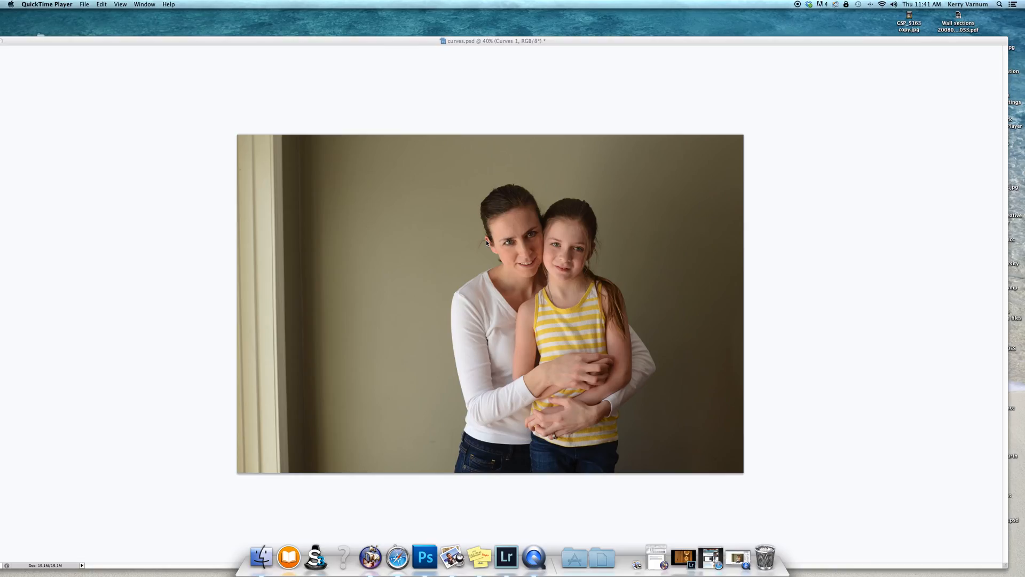
In Photoshop, delete the existing Curves 1 layer from curves.psd and add a fresh Curves adjustment layer.
left_click(486, 242)
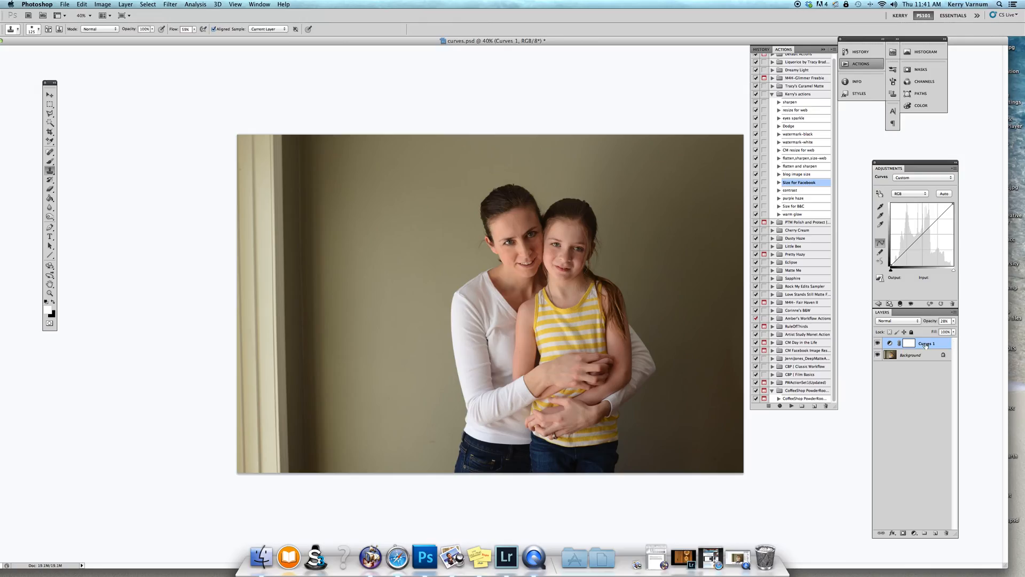
key("BackSpace")
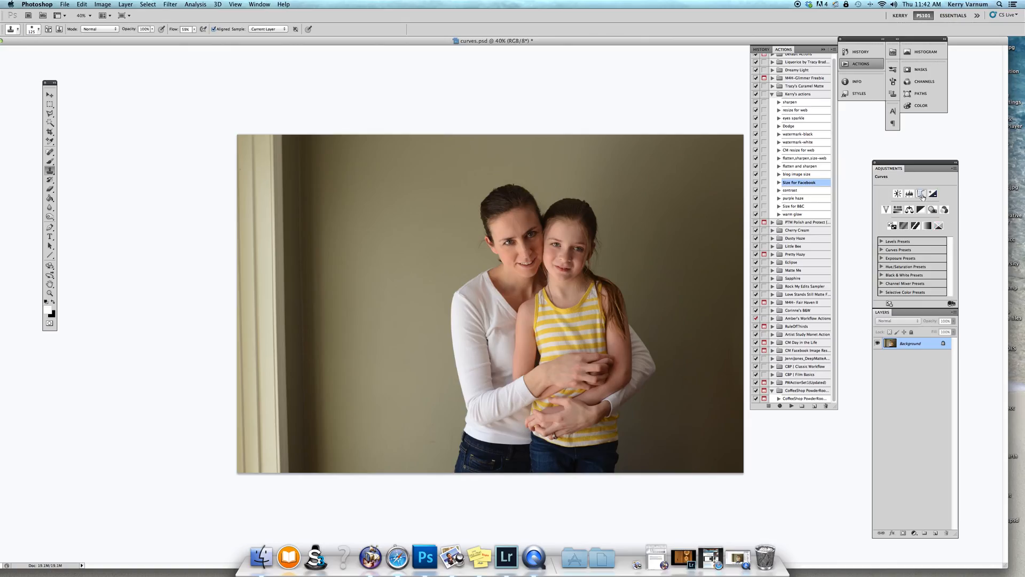
left_click(921, 195)
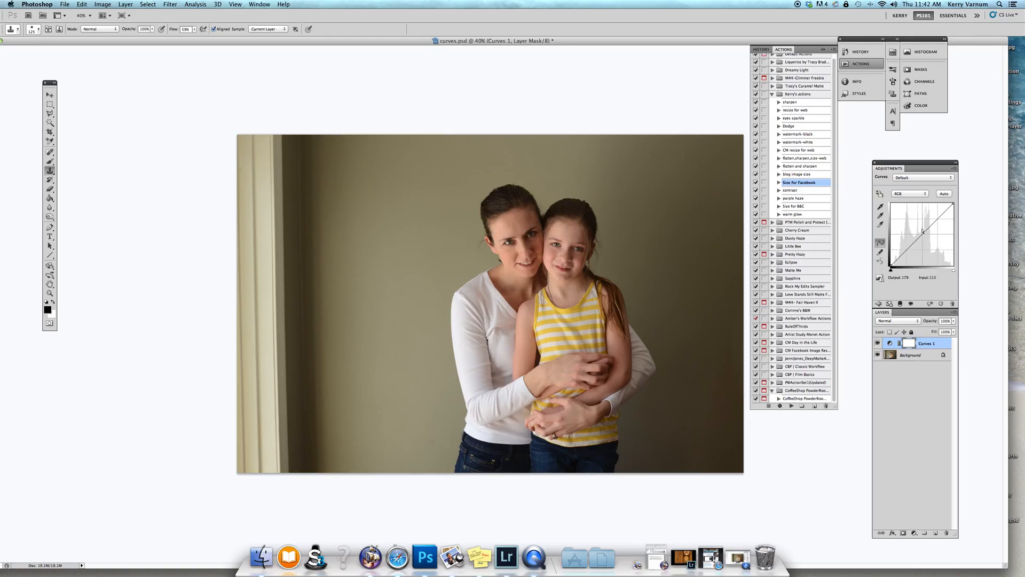
Shape an S-curve on the RGB channel with highlights at about 204 to 211, a midtone anchor, and shadows at about 51 to 45.
left_click(926, 195)
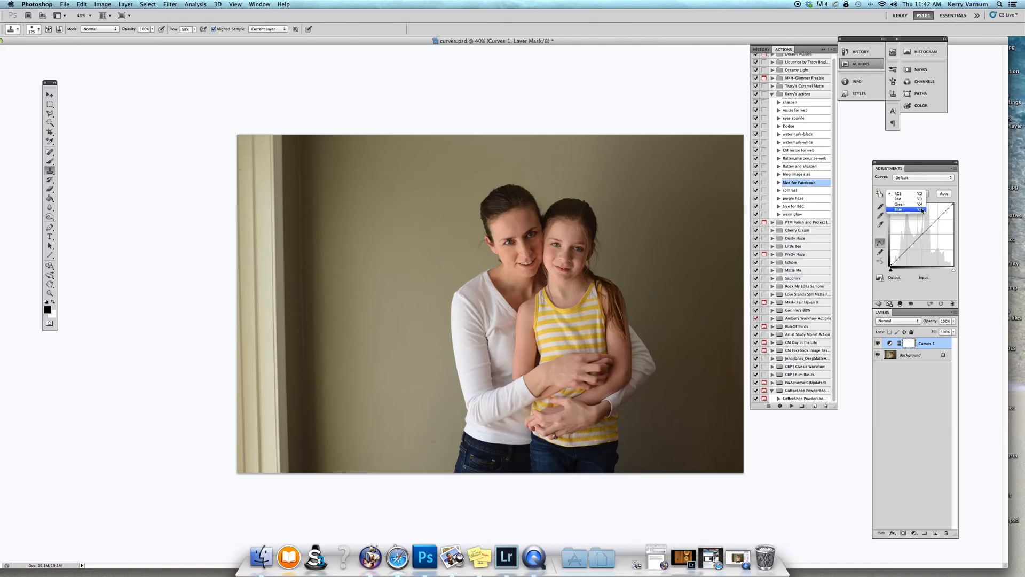
left_click(915, 197)
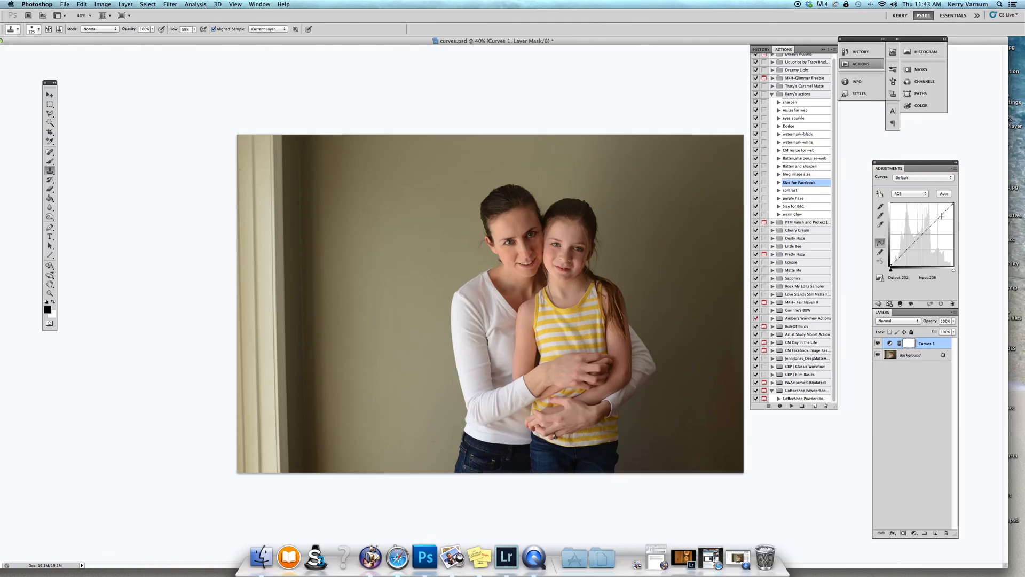
left_click_drag(940, 215, 940, 214)
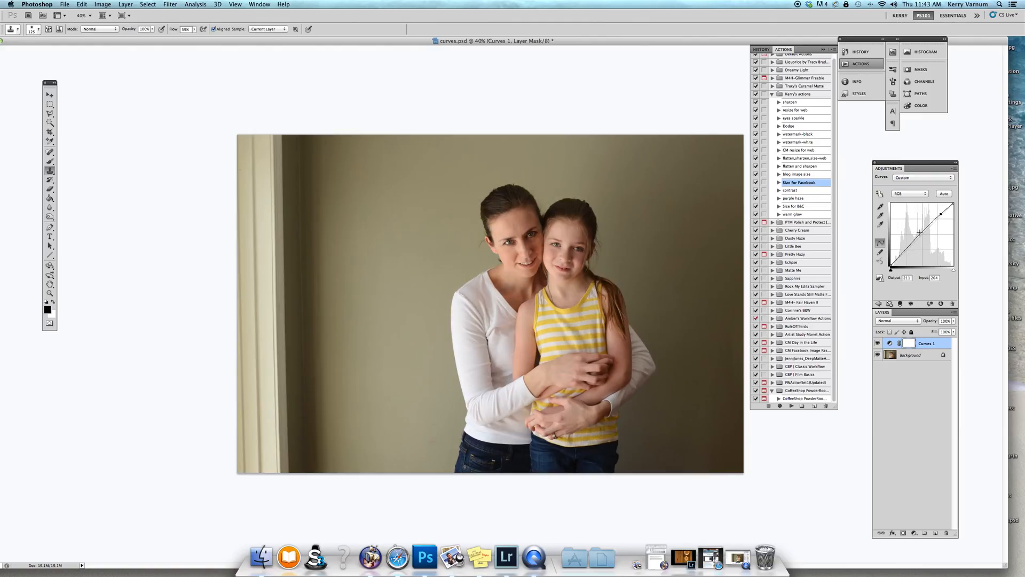
left_click(922, 232)
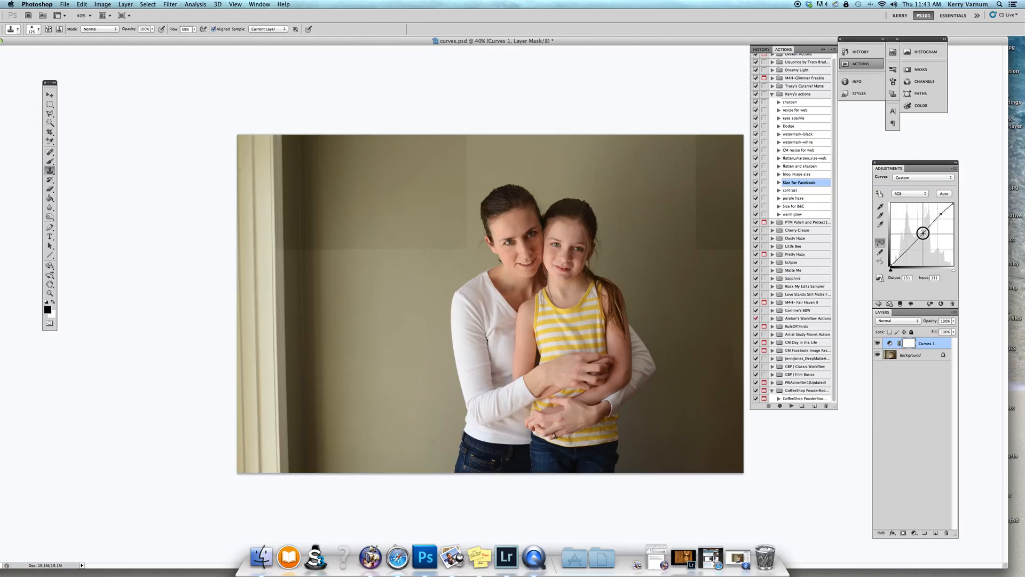
left_click_drag(922, 232, 921, 231)
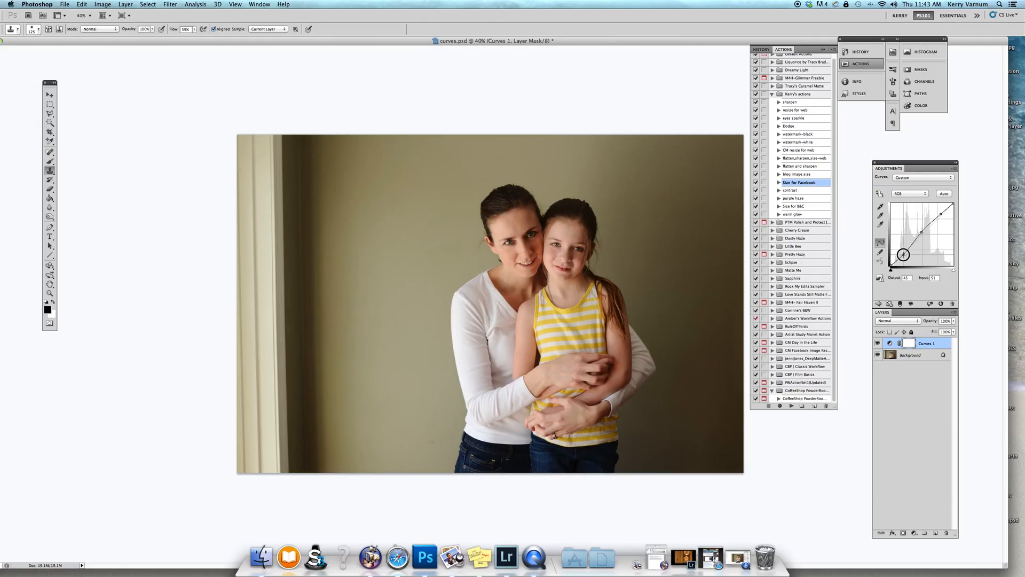
left_click(903, 255)
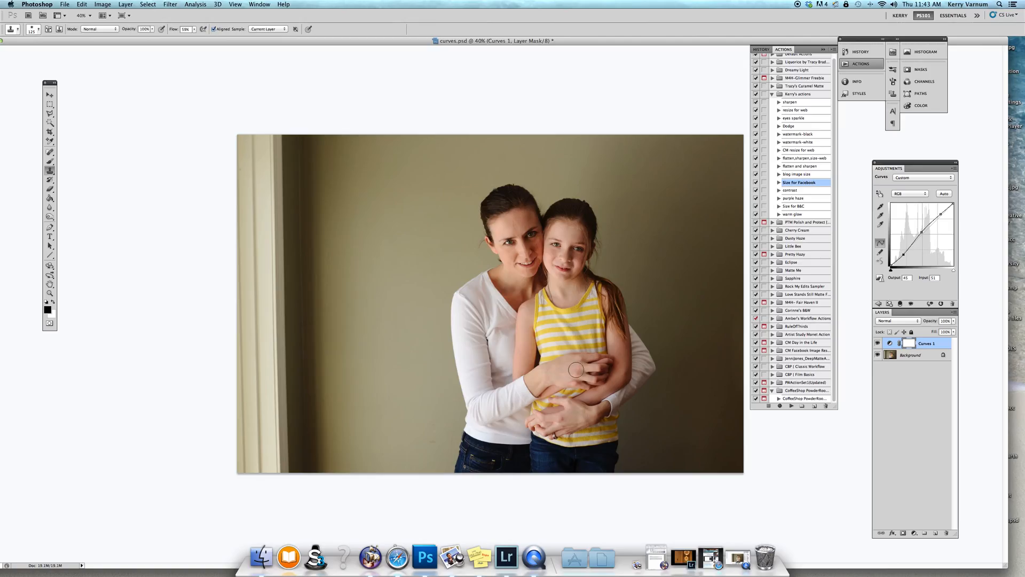
Toggle the Curves adjustment's visibility off and on to compare the photo before and after the contrast change.
left_click(877, 343)
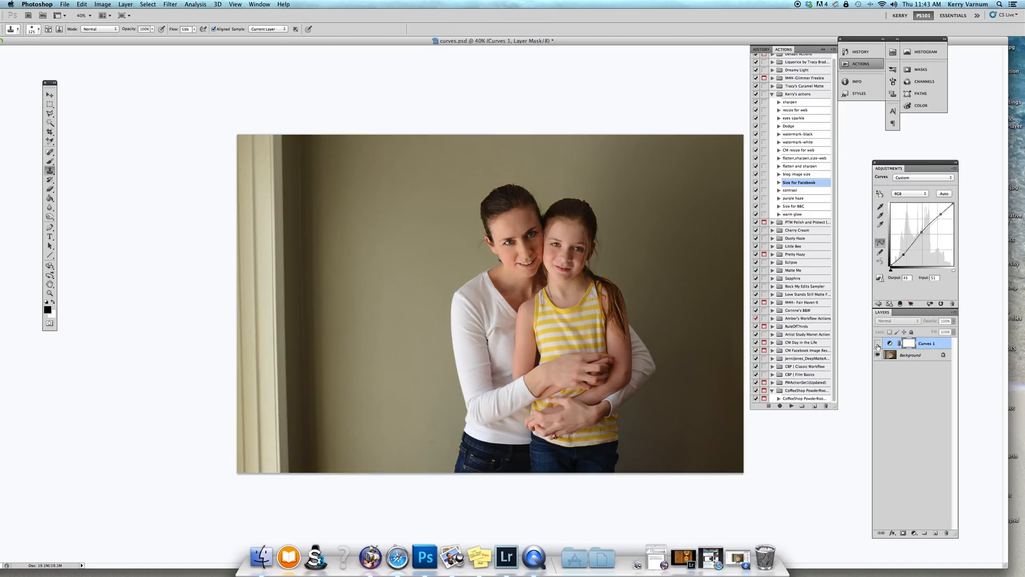
left_click(877, 344)
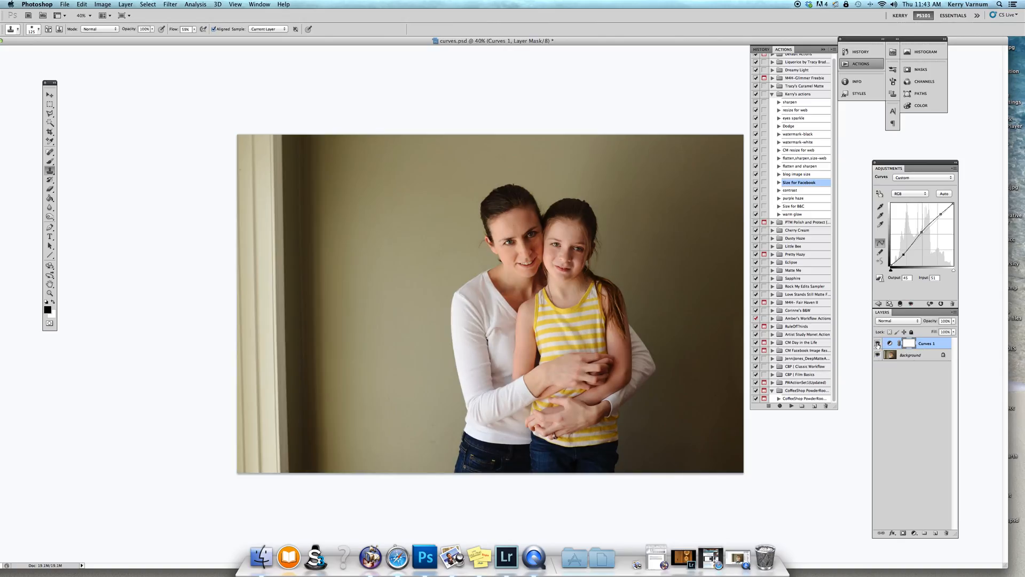
left_click(877, 344)
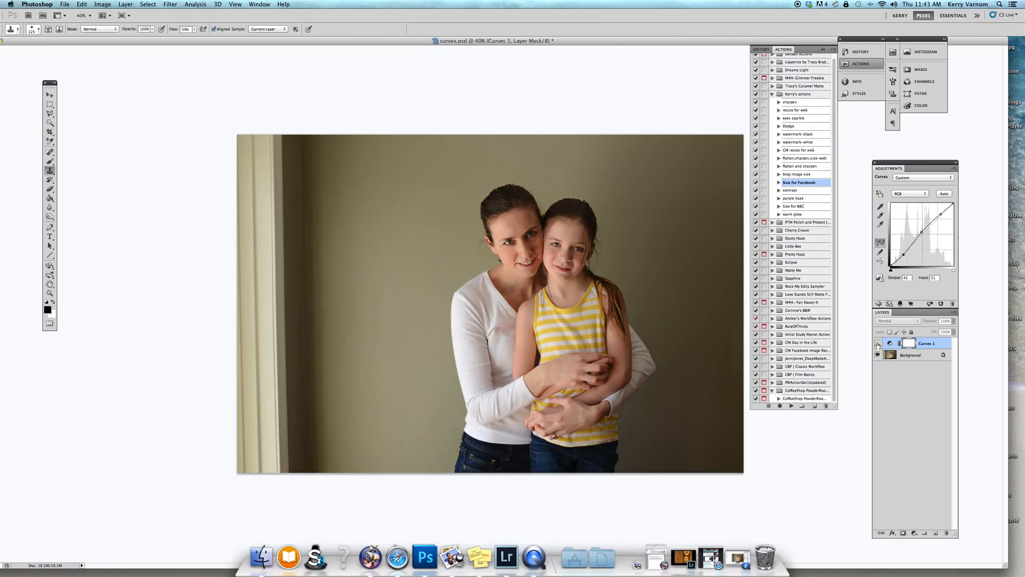
left_click(877, 344)
left_click(911, 304)
left_click(911, 304)
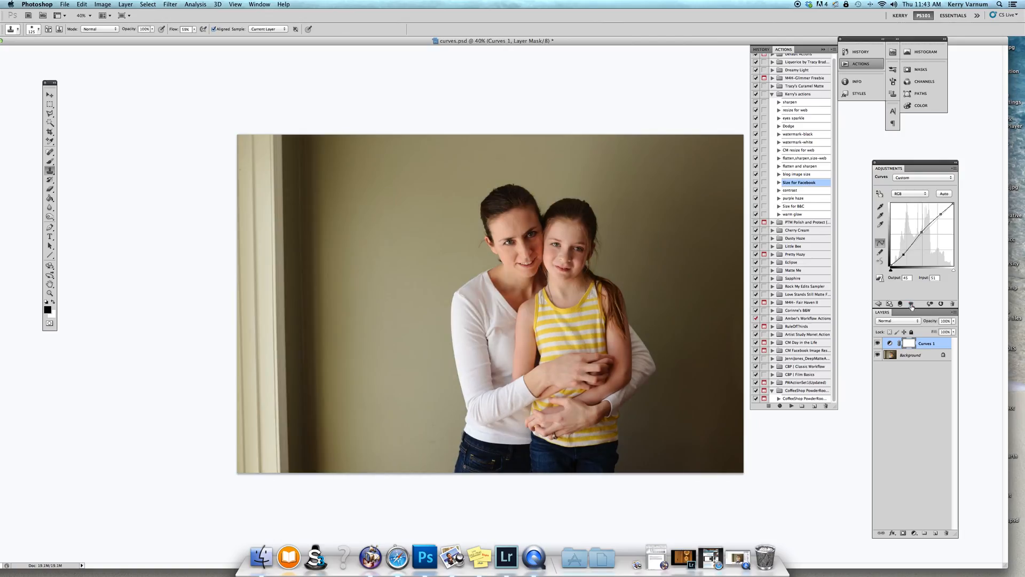
Select the Curves 1 layer and try out its opacity slider, leaving it at 100%.
left_click(932, 345)
left_click(953, 331)
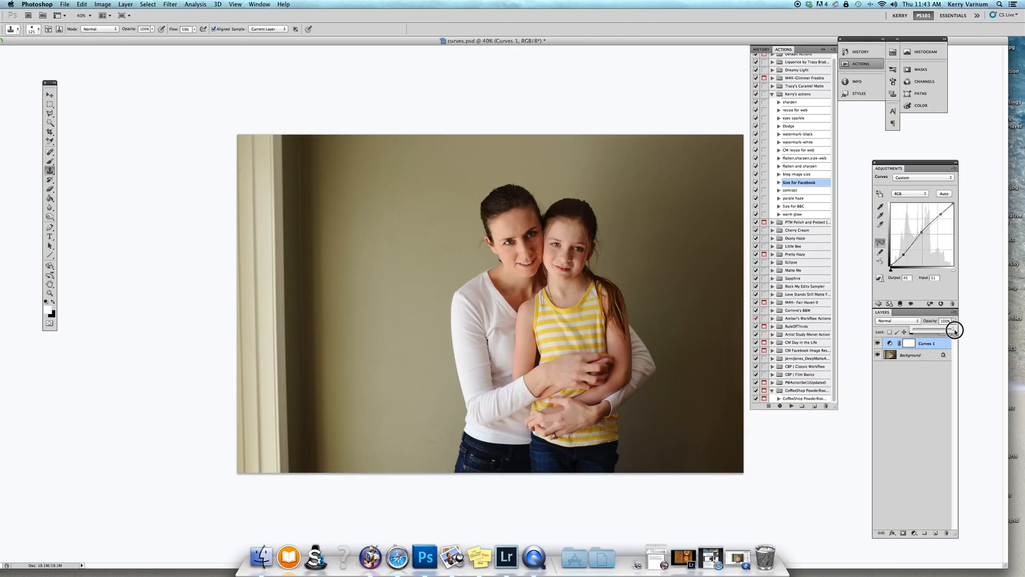
mouse_move(955, 331)
left_mouse_down()
mouse_move(932, 331)
mouse_move(955, 331)
left_mouse_up()
Delete the S-curve adjustment layer and add another Curves adjustment layer with the default straight curve.
left_click(921, 344)
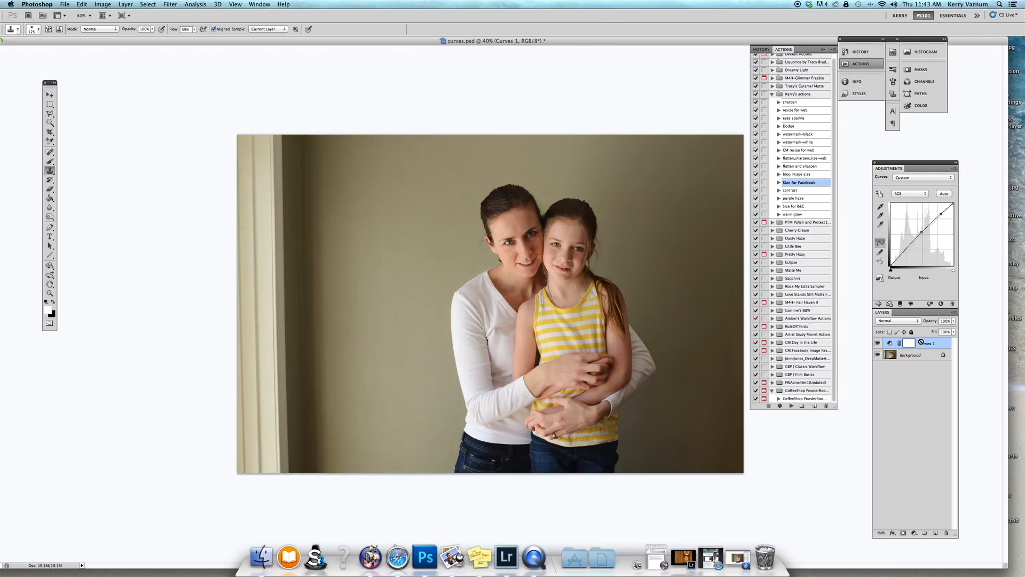
key("BackSpace")
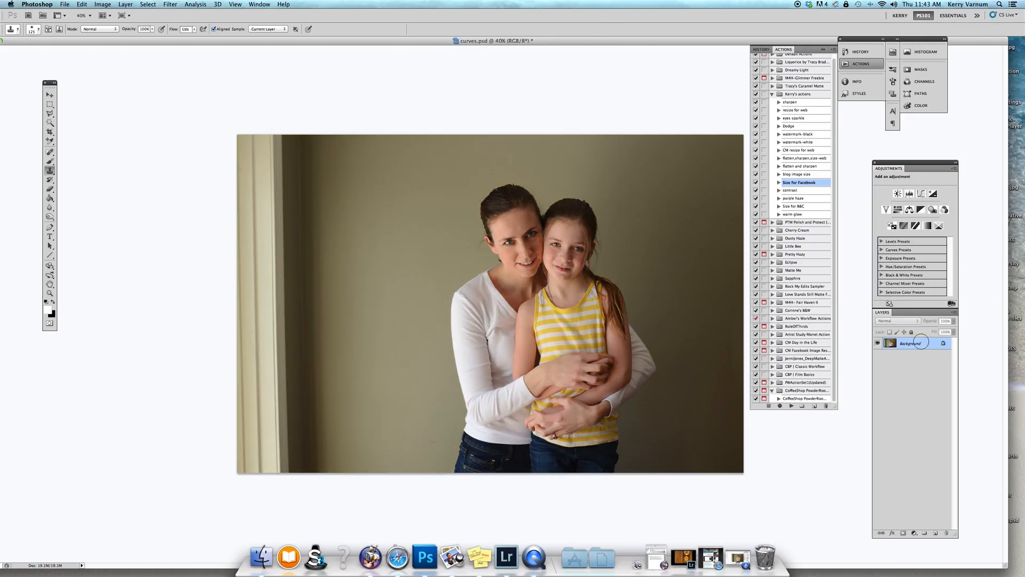
left_click(921, 193)
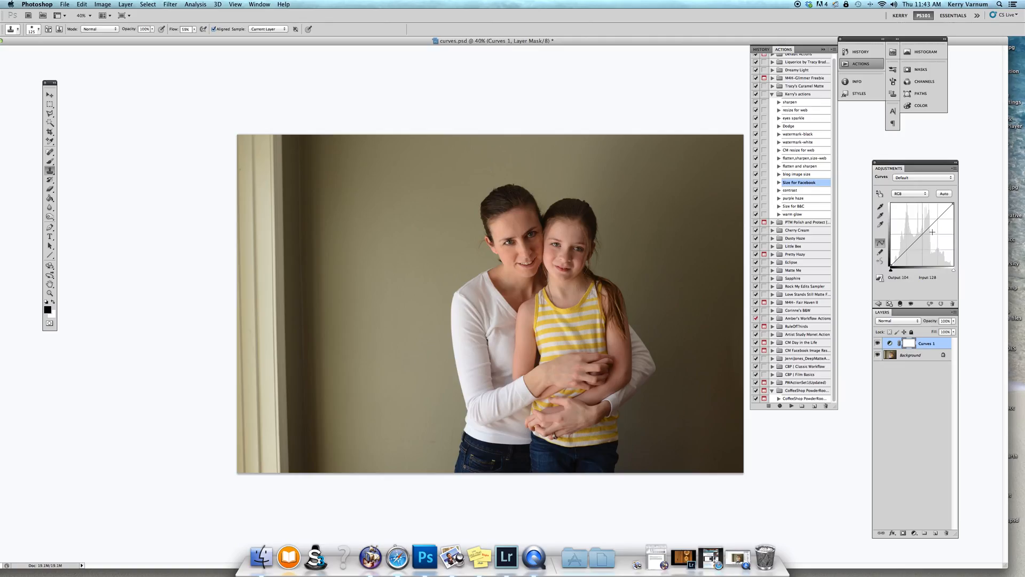
Preview shadow and highlight clipping in Curves, returning the black input point to 0 and moving the white input point to 252.
left_click(891, 271, "alt")
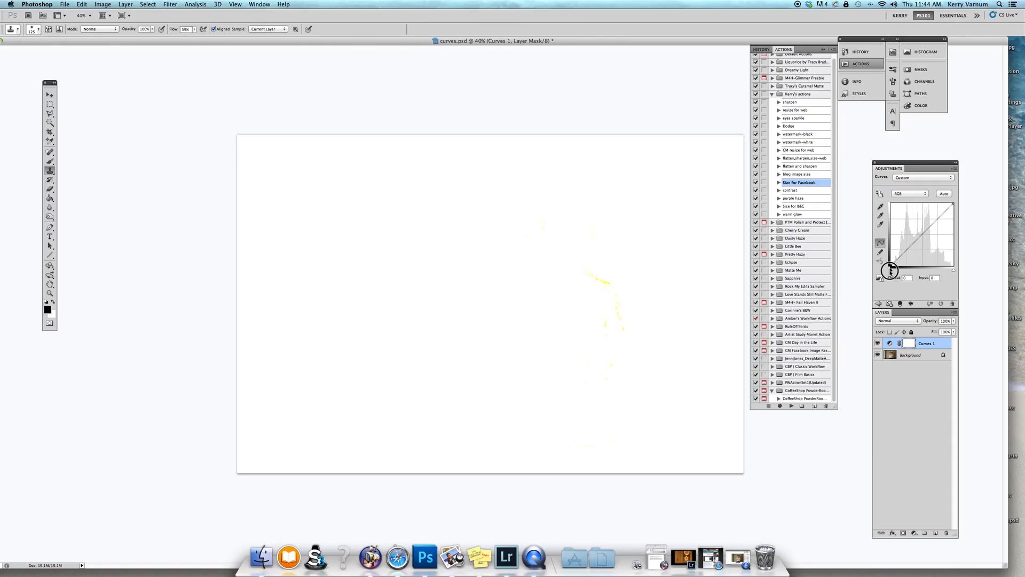
left_click_drag(890, 270, 900, 271)
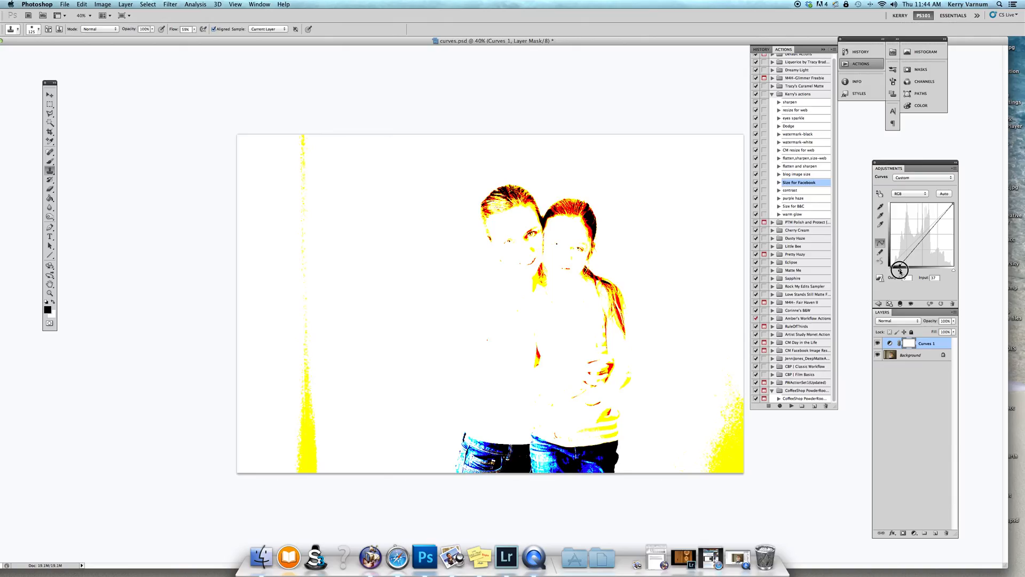
left_click_drag(900, 270, 885, 273)
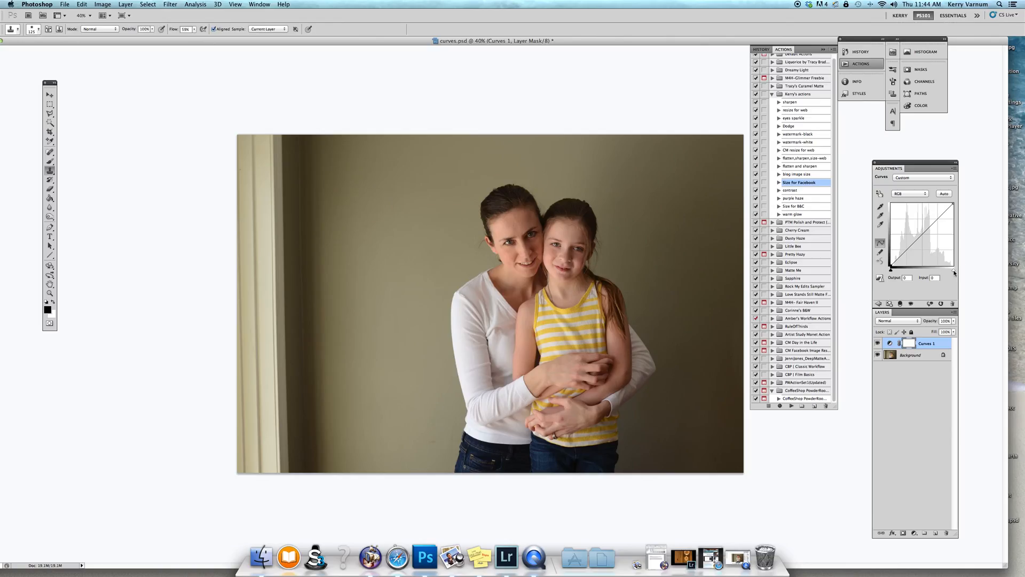
left_click_drag(953, 271, 953, 271)
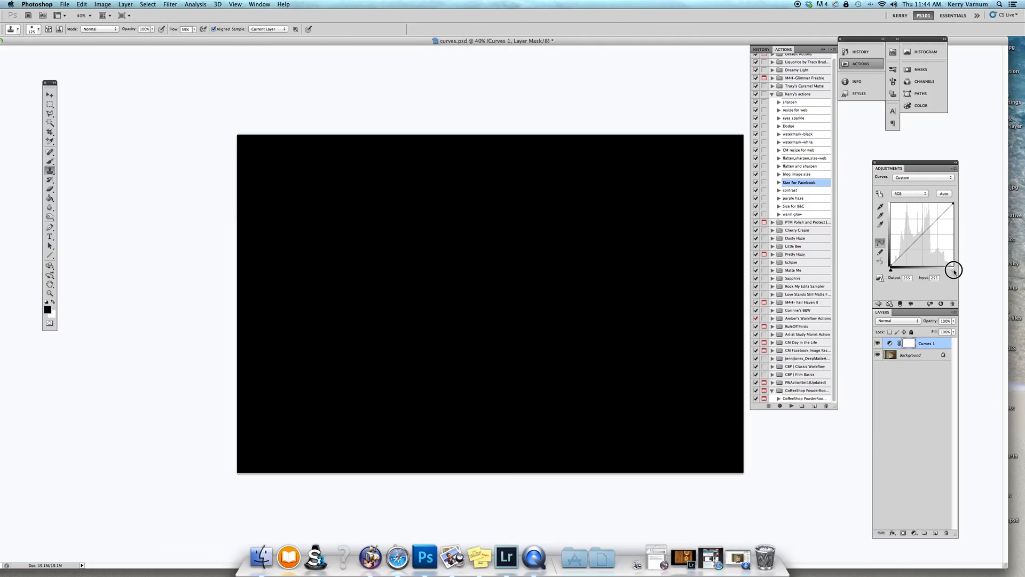
left_click_drag(952, 272, 953, 271)
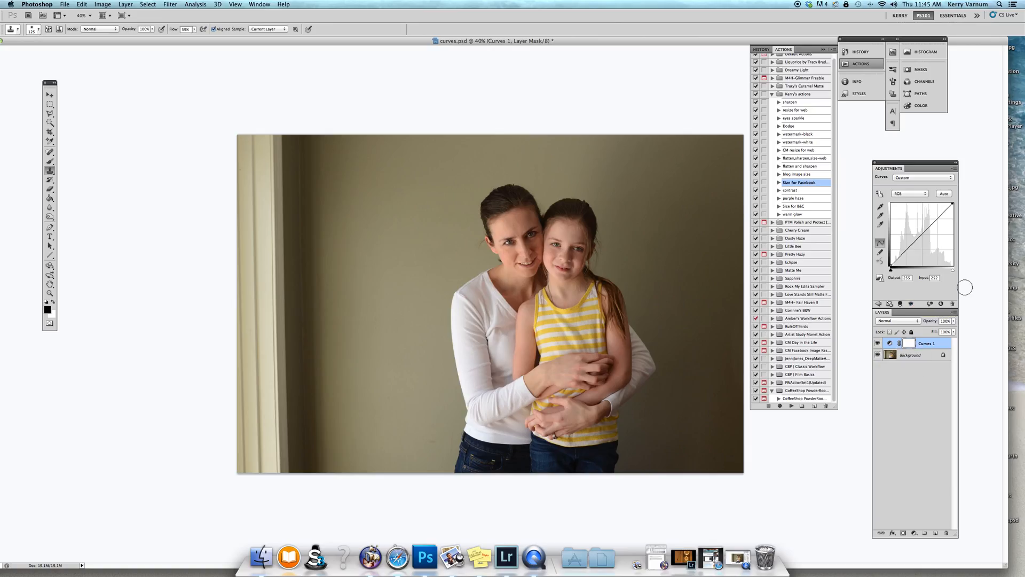
Delete the Curves layer used for the clipping preview and add a new default Curves adjustment layer.
left_click(936, 343)
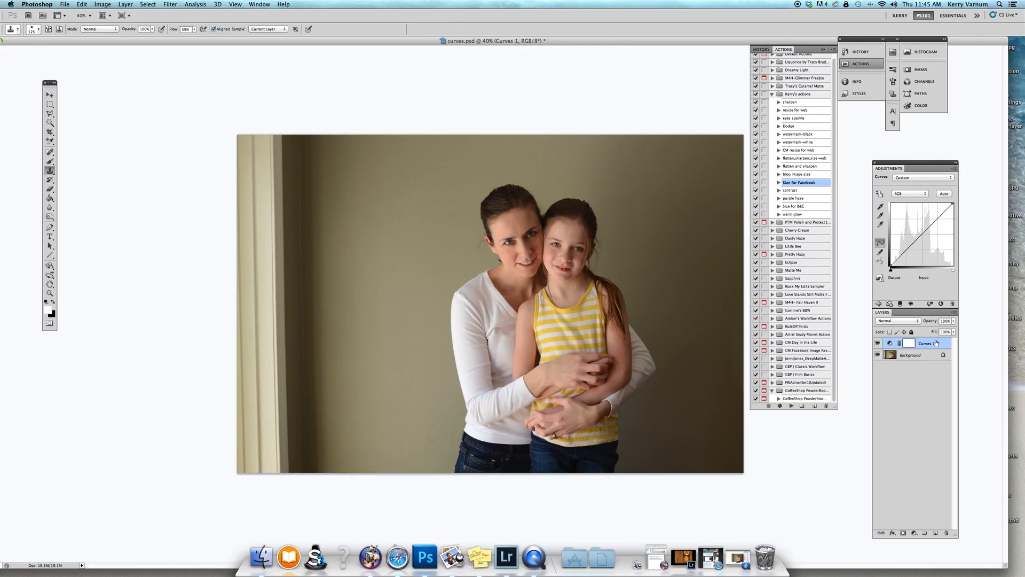
key("Delete")
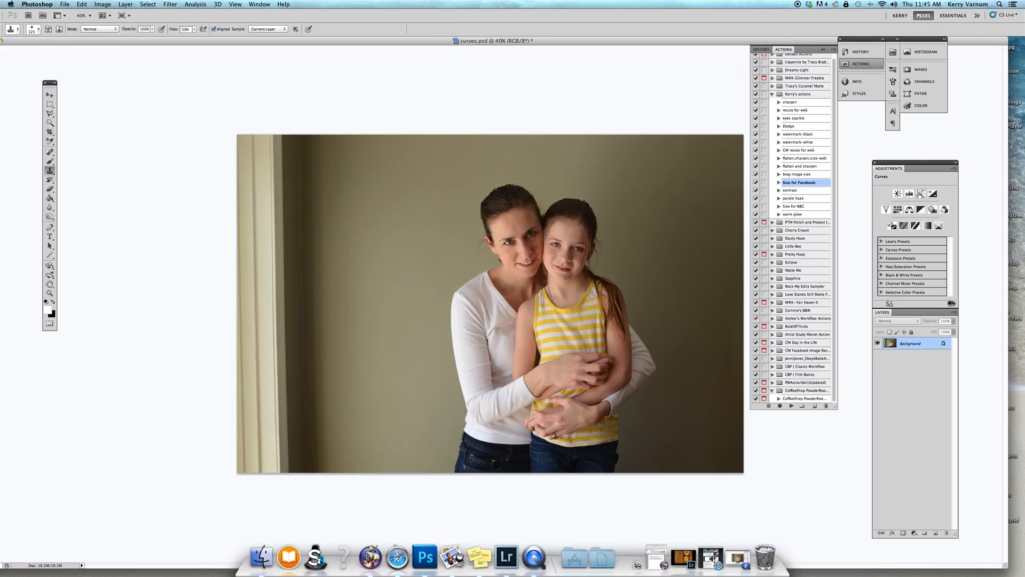
left_click(920, 194)
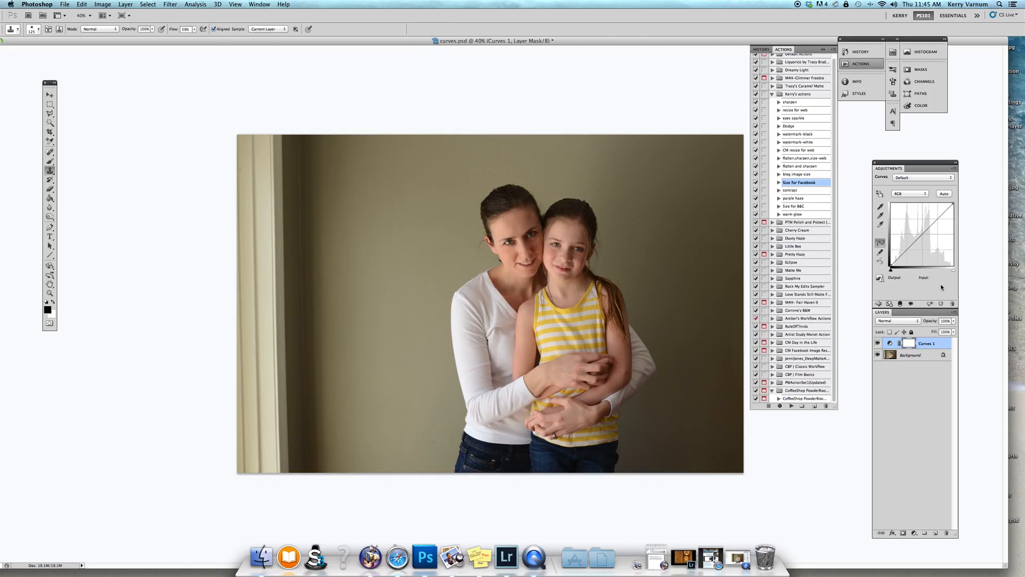
Set the Curves layer's blend mode to Multiply at about 12% opacity and toggle its visibility to compare the effect.
left_click(918, 322)
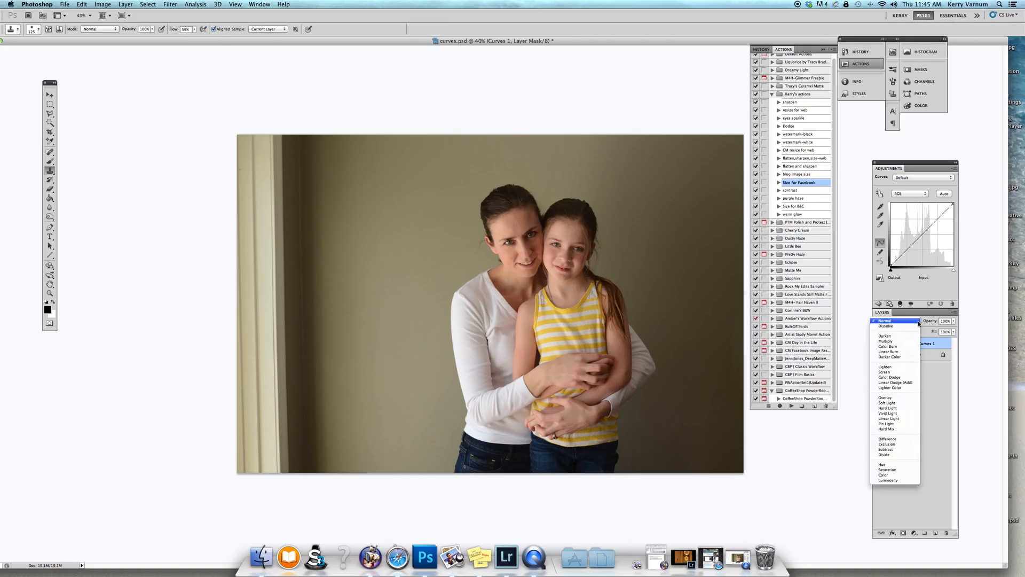
left_click(903, 345)
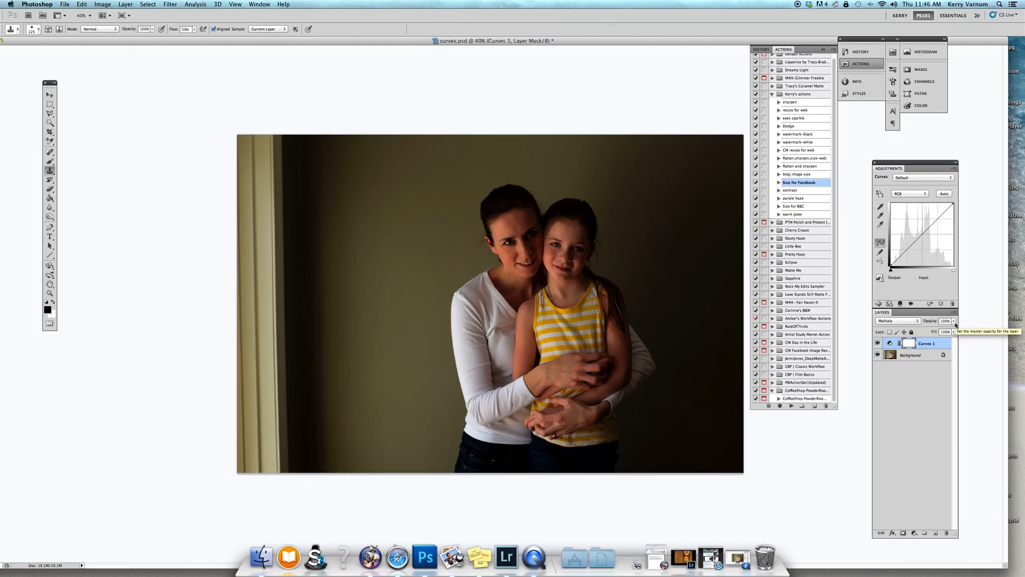
left_click(954, 321)
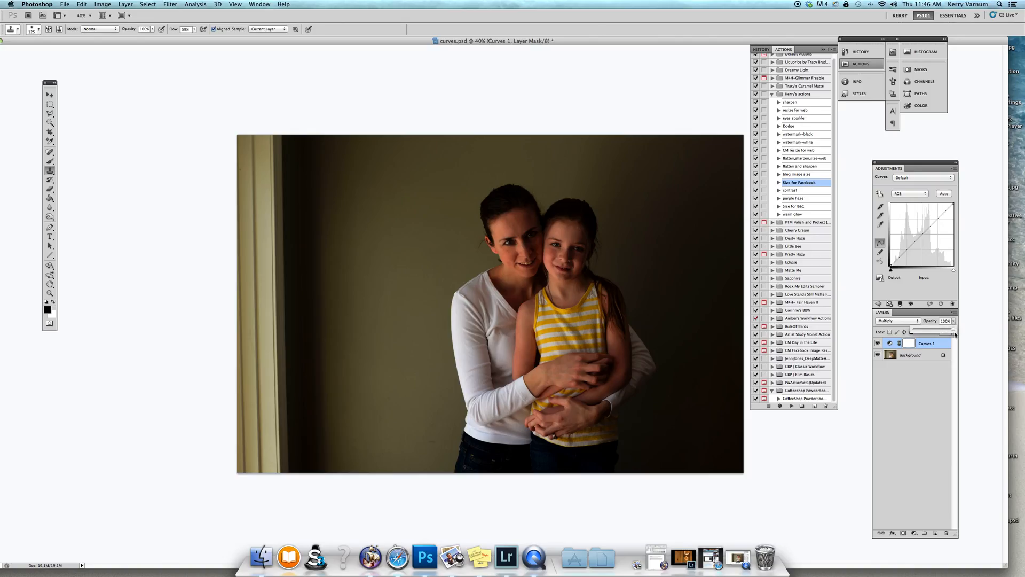
left_click_drag(954, 330, 919, 329)
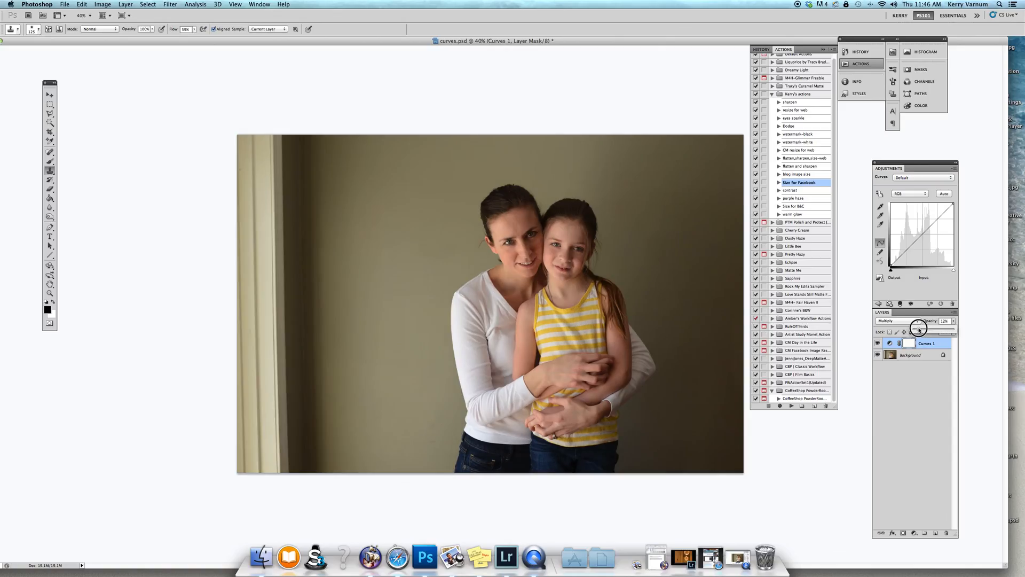
left_click(877, 343)
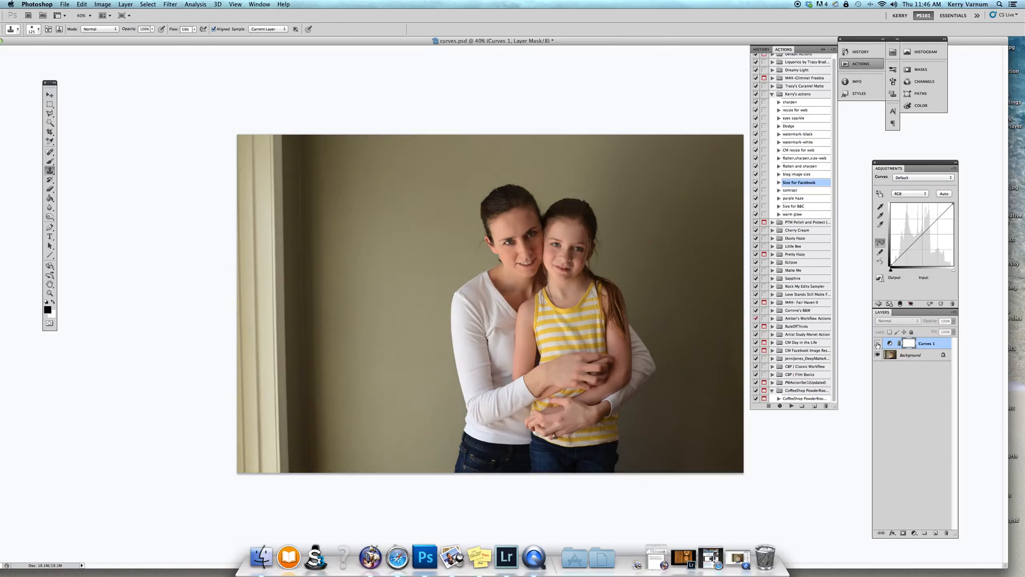
left_click(877, 343)
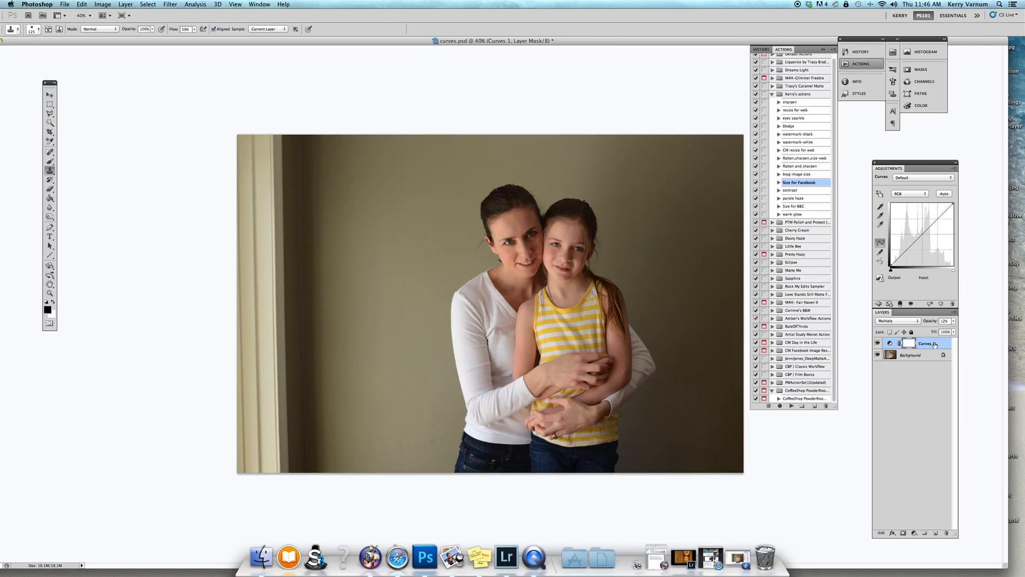
Change the Curves layer's blend mode to Soft Light at about 30% opacity and hide the layer to compare with the original.
left_click(954, 321)
left_click_drag(920, 331, 957, 332)
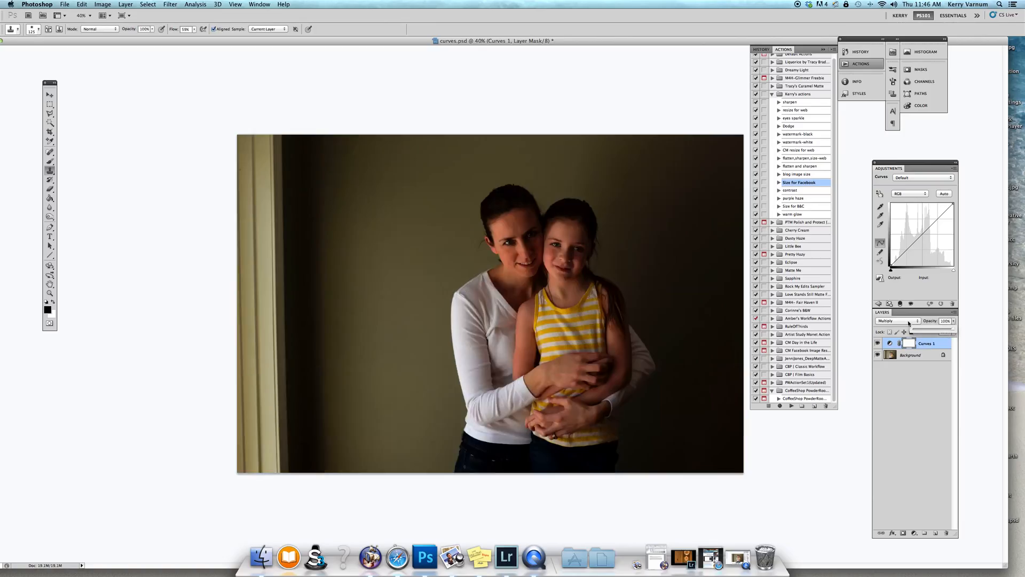
left_click(897, 321)
left_click(902, 383)
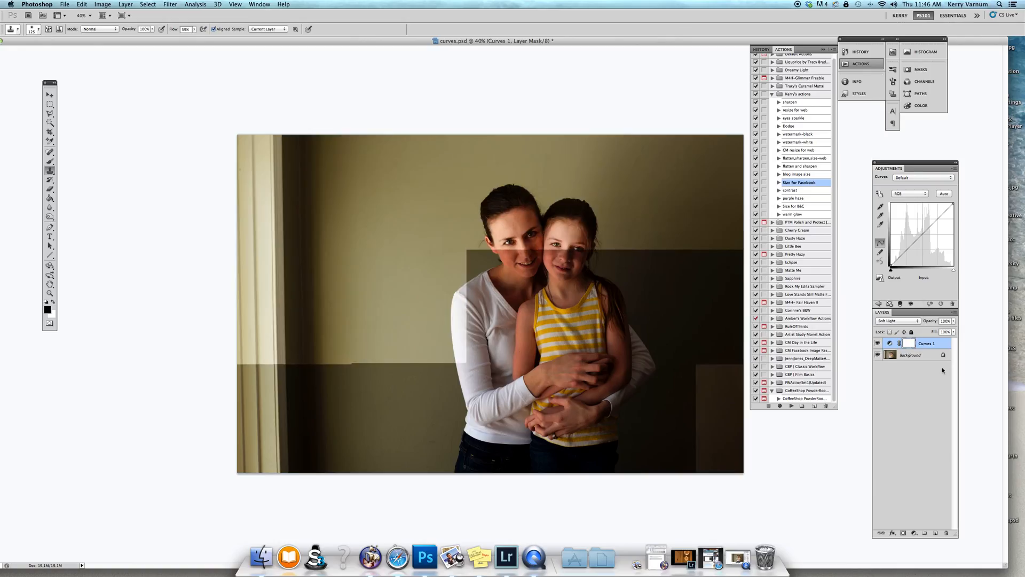
left_click(954, 321)
left_click_drag(955, 332, 926, 329)
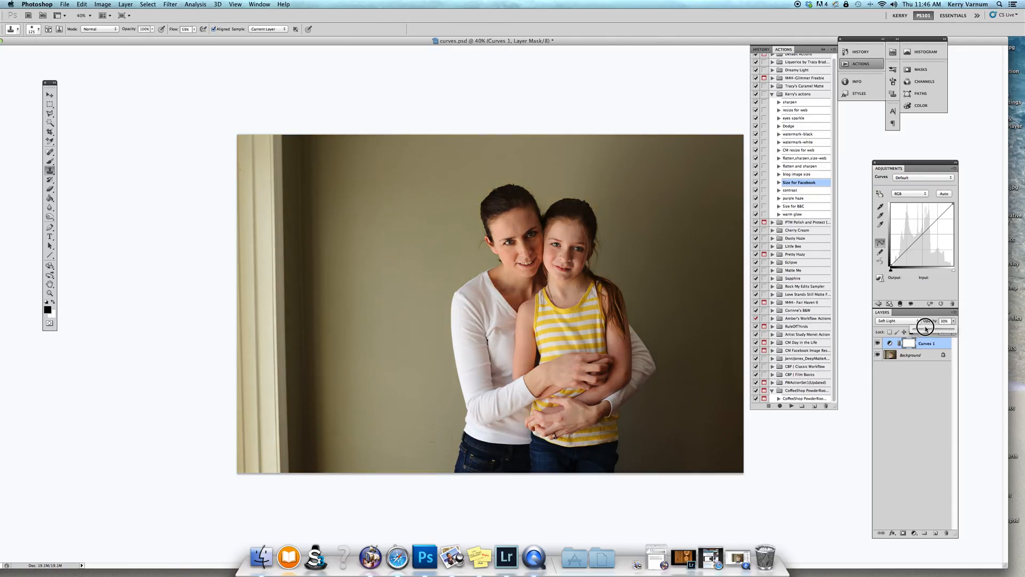
left_click(877, 343)
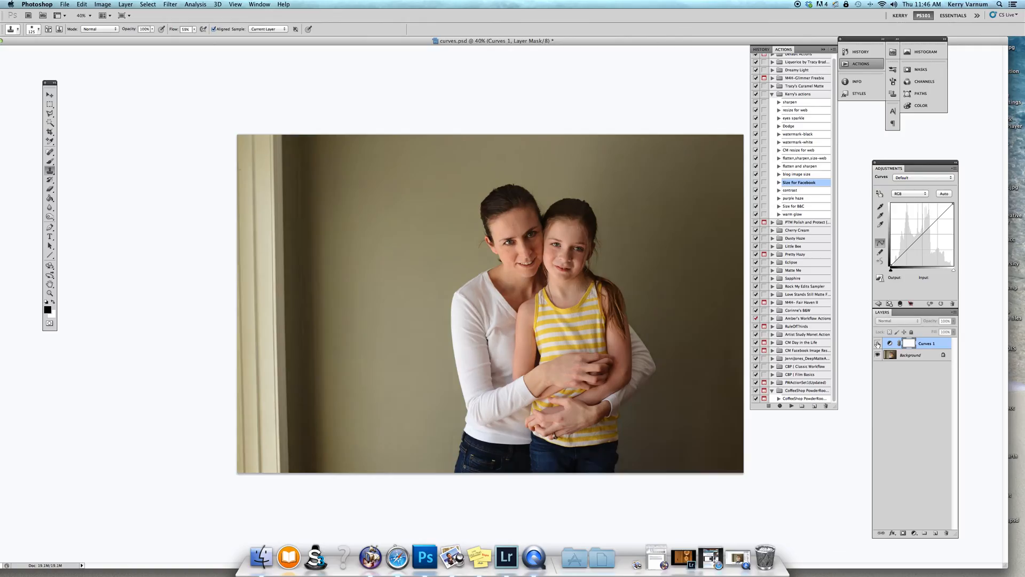
Show the Curves layer and set its blend mode to Screen, previewing it at 100% opacity before reducing it to about 21%.
left_click(877, 343)
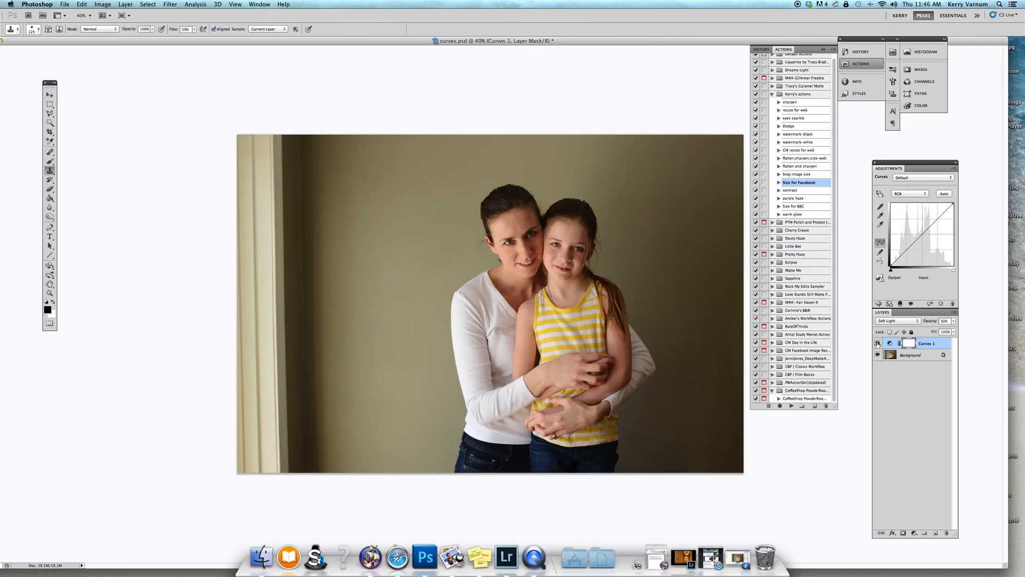
left_click(918, 322)
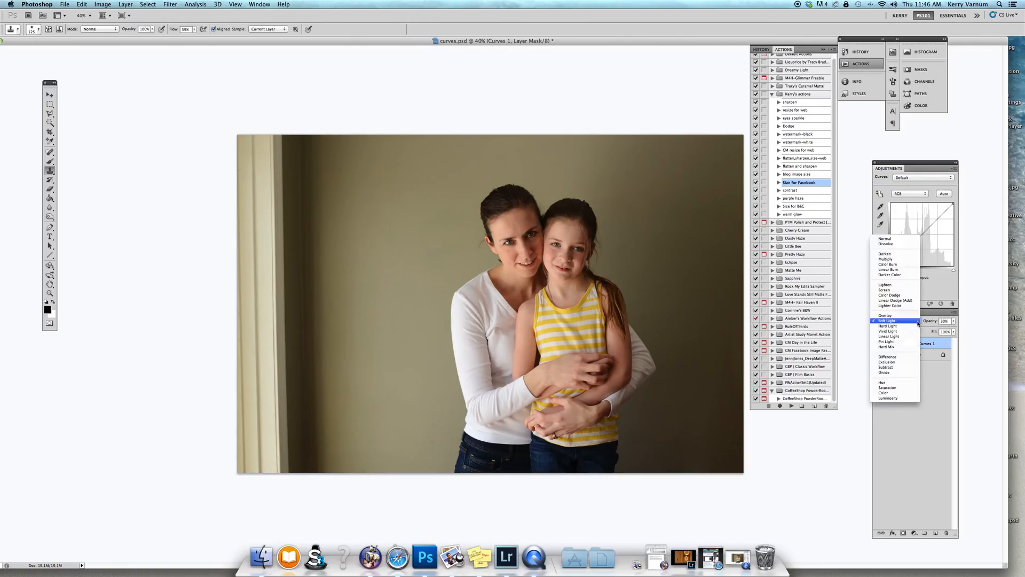
left_click(885, 289)
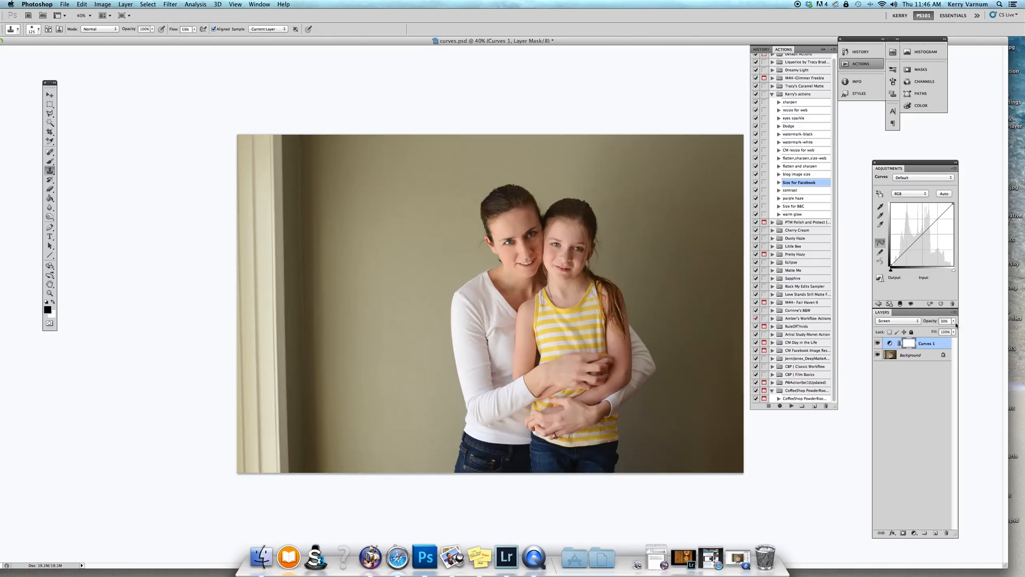
left_click(954, 321)
left_click_drag(926, 331, 962, 331)
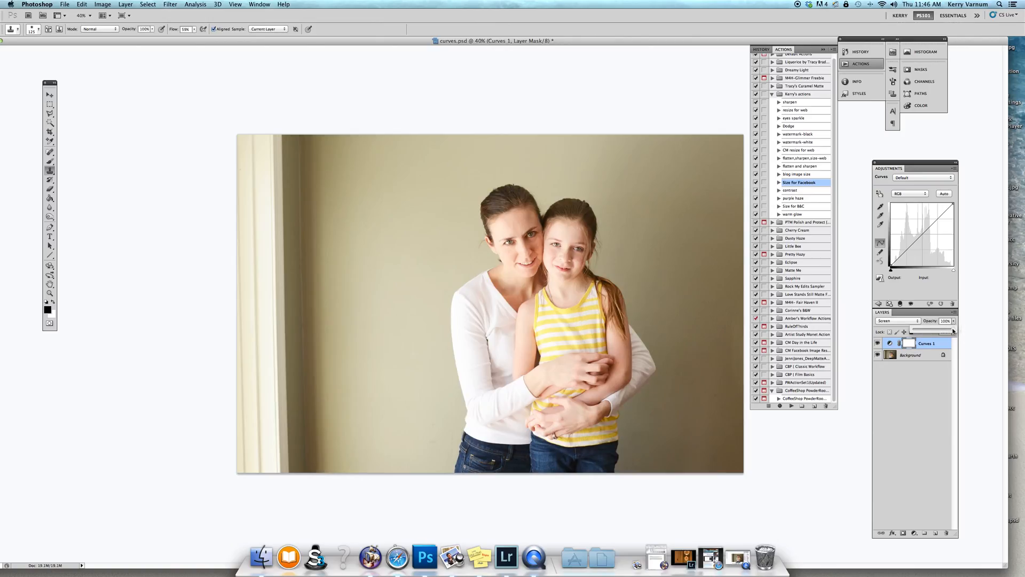
left_click_drag(954, 330, 922, 330)
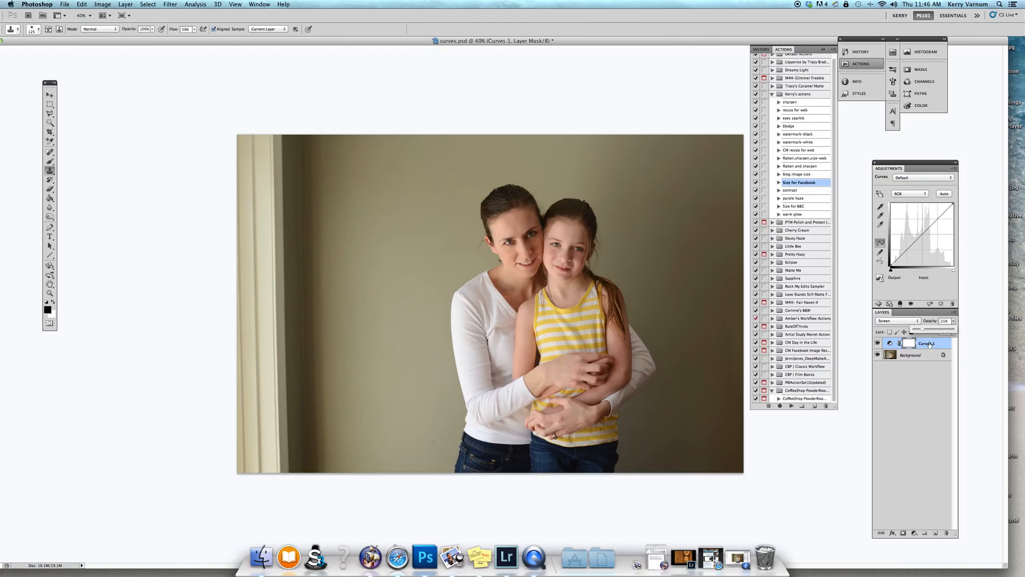
left_click(901, 321)
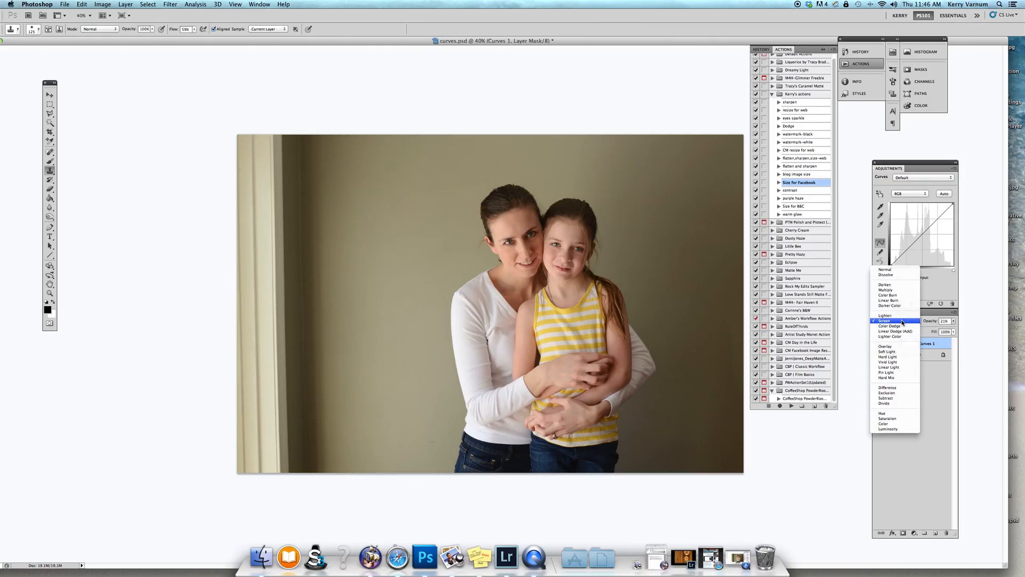
left_click(901, 320)
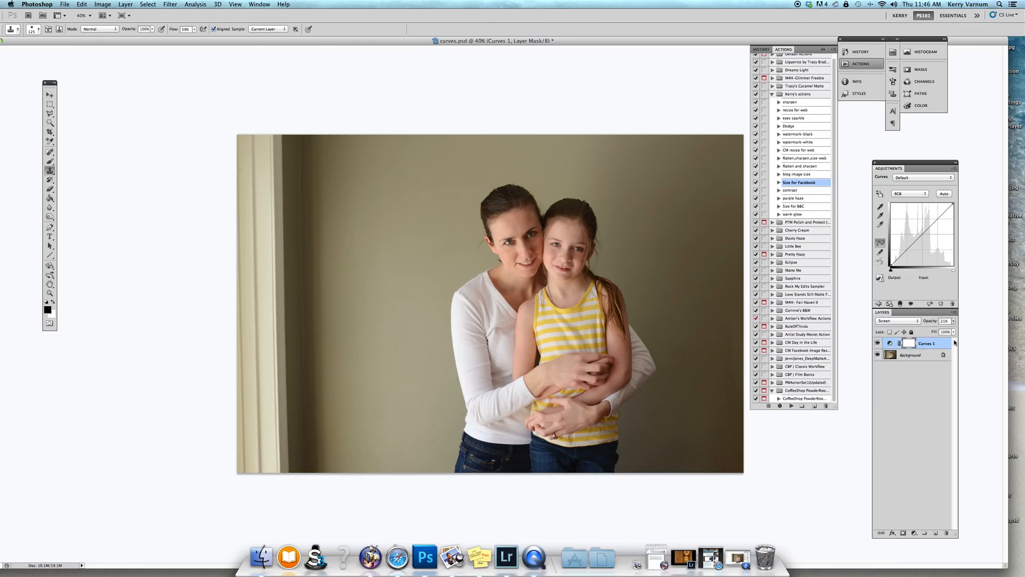
Delete the Screen-mode Curves layer and add a new default Curves adjustment layer.
key("Delete")
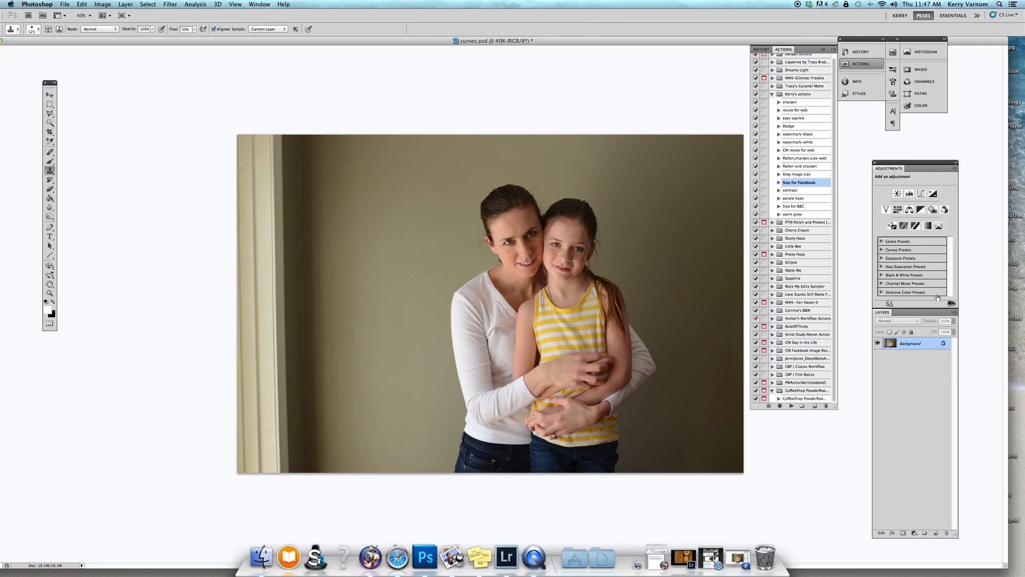
left_click(922, 193)
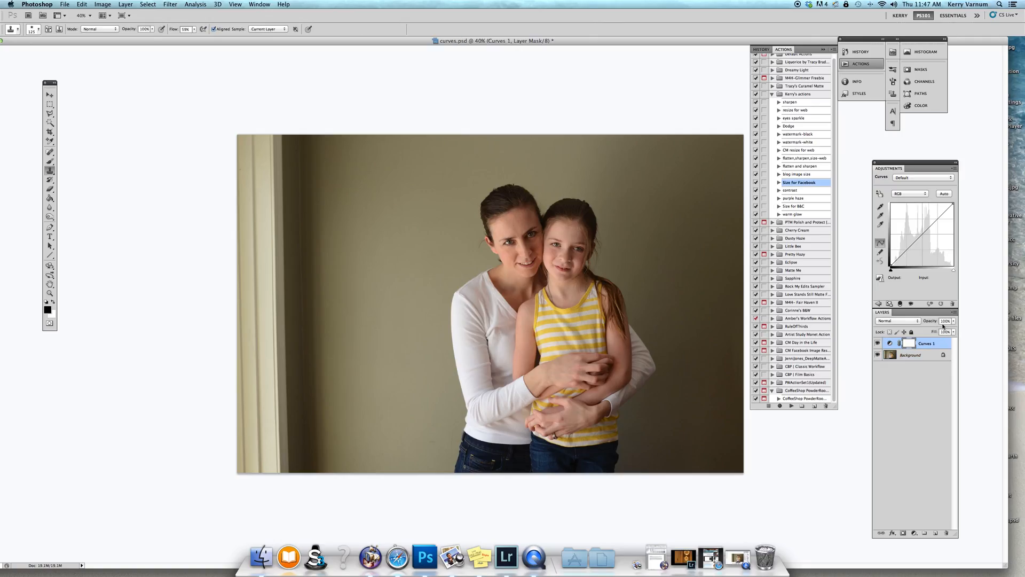
Shape a mild S-curve with points at about input 175, output 185 and input 64, output 61, and compare it with the original.
left_click(934, 221)
left_click_drag(934, 221, 933, 220)
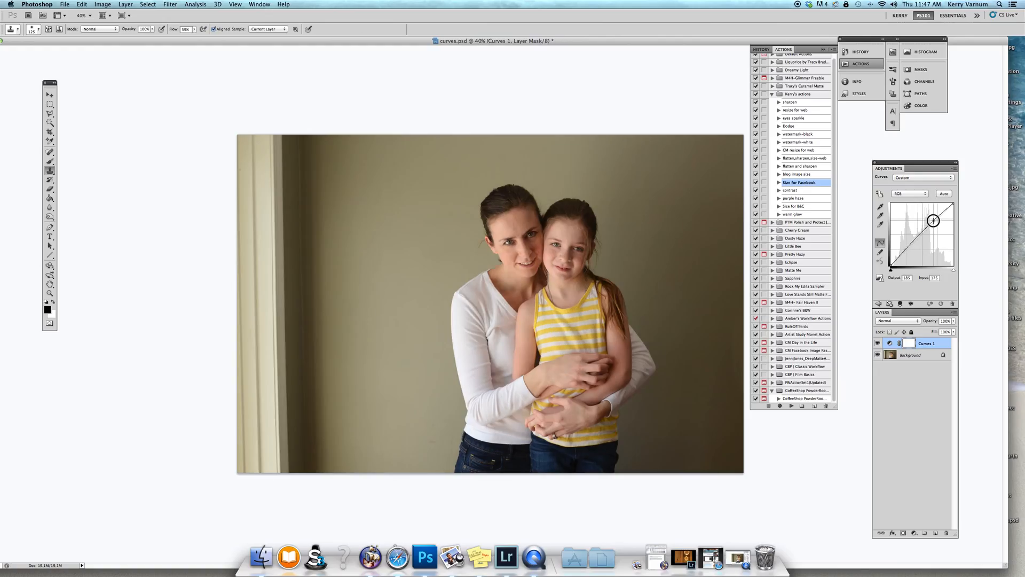
left_click(906, 250)
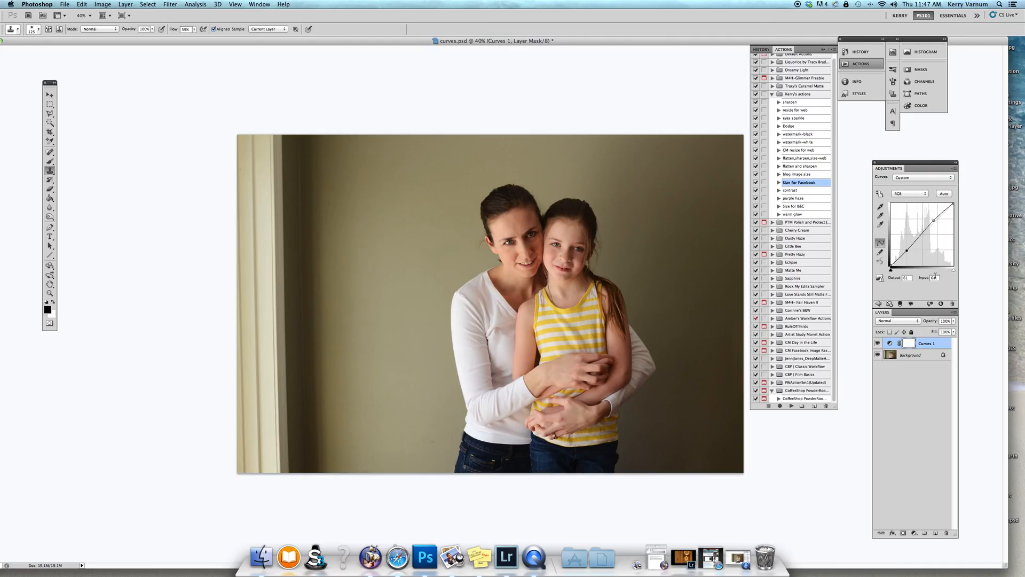
left_click(911, 303)
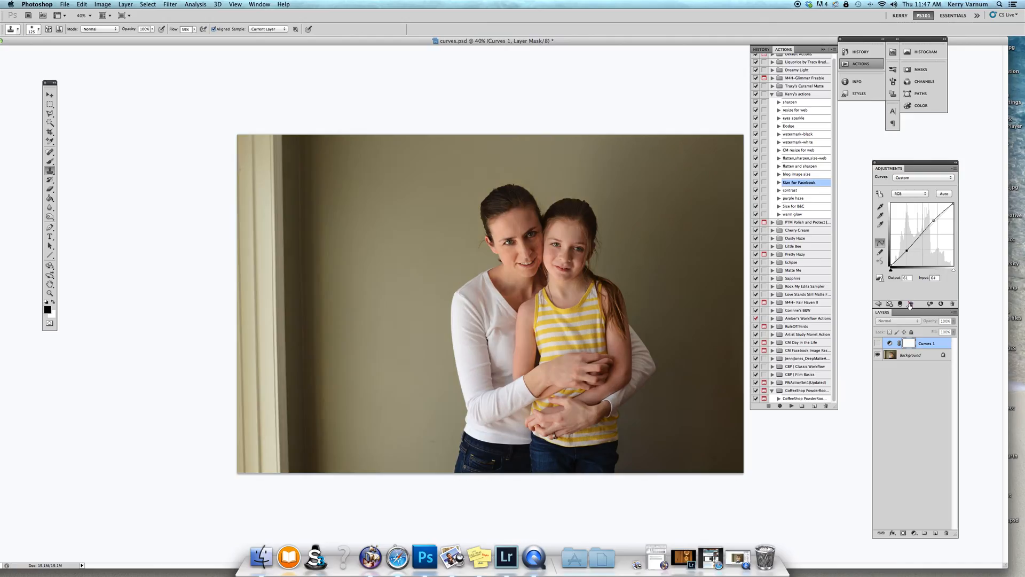
left_click(911, 304)
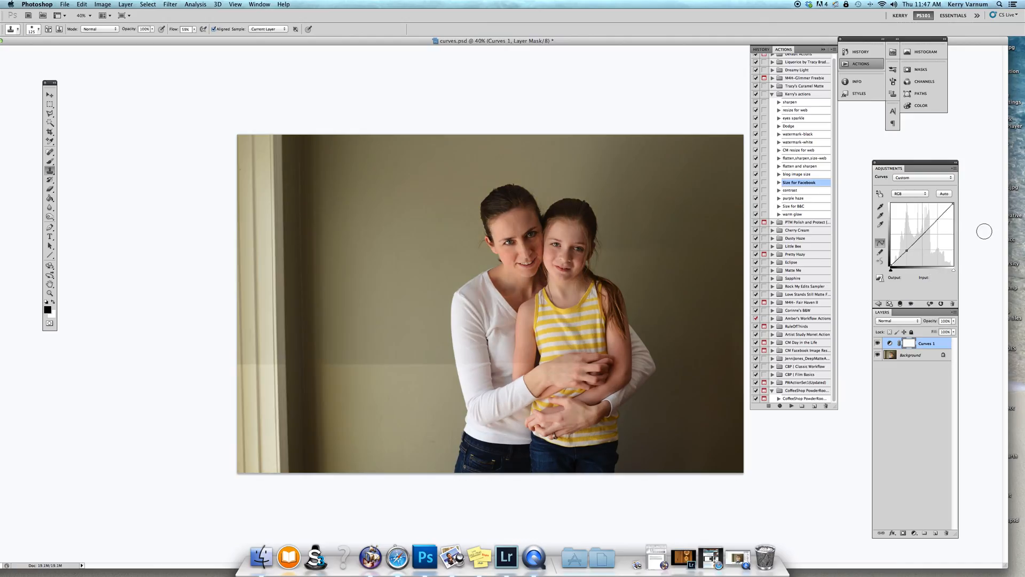
Clear the remaining S-curve point, and try raising the black point to output 12 before returning it to 0.
left_click_drag(906, 250, 974, 273)
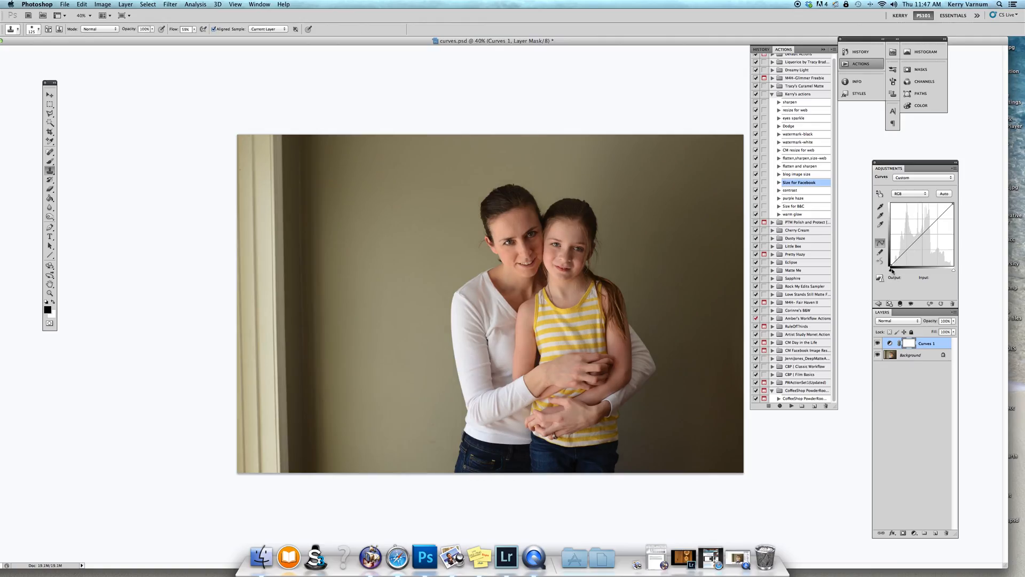
left_click_drag(890, 266, 888, 263)
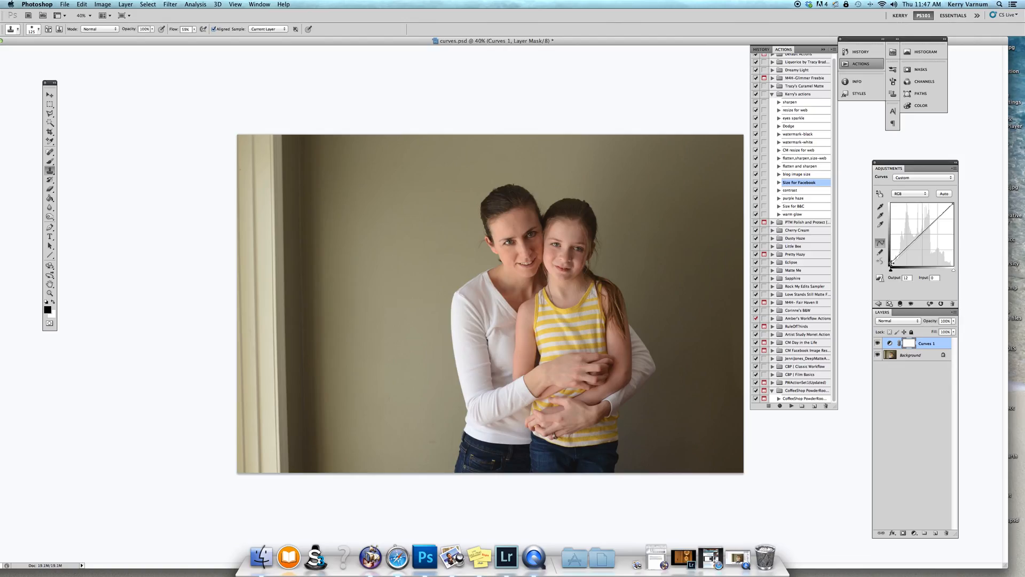
left_click_drag(891, 262, 890, 268)
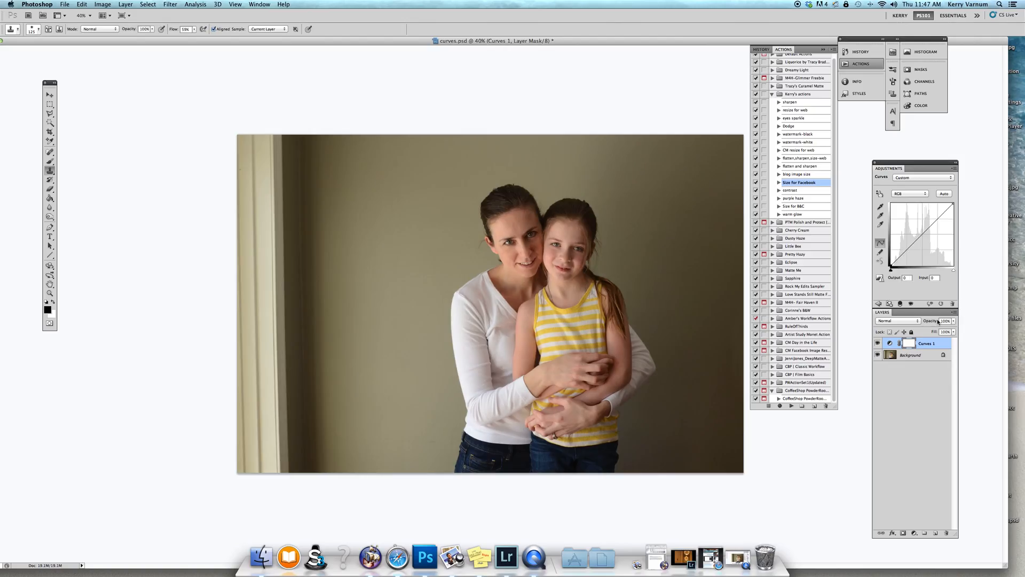
Try adjusting a midtone point on the Blue channel's curve, and remove the point again.
left_click(926, 194)
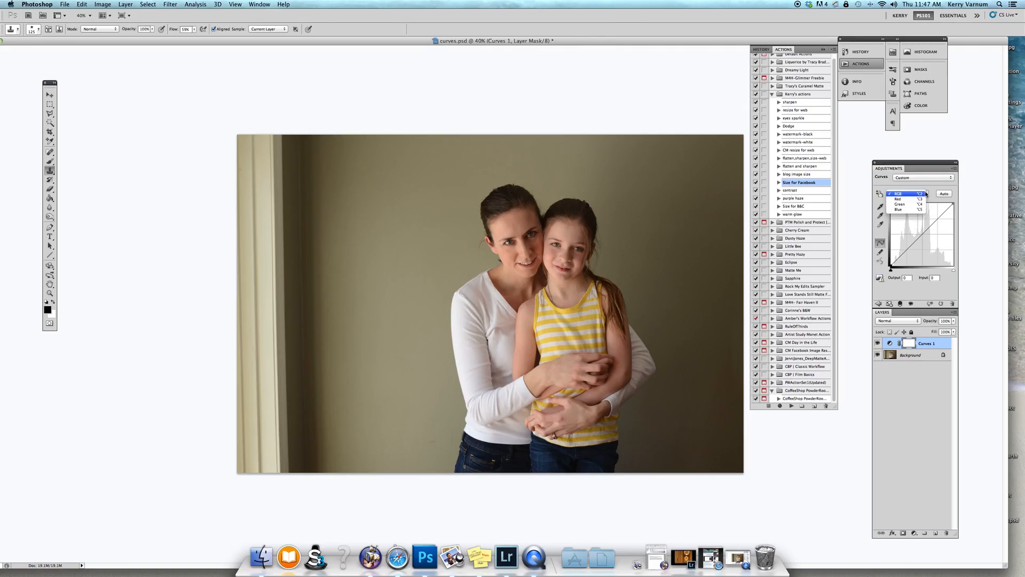
left_click(921, 210)
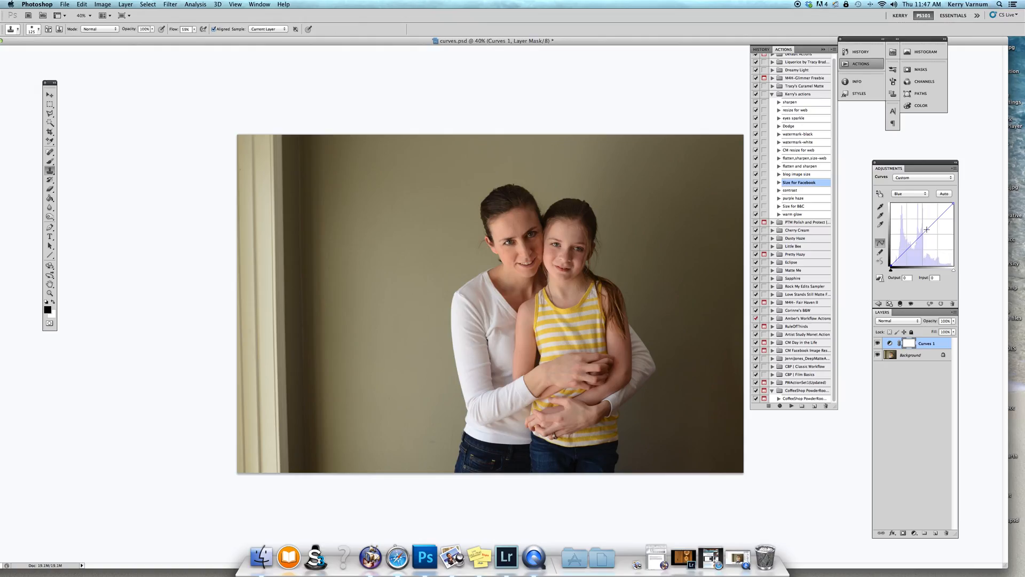
left_click(927, 229)
left_click_drag(926, 229, 974, 234)
Try adjusting a midtone point on the Green channel's curve, and restore the straight line.
left_click(924, 193)
left_click(921, 188)
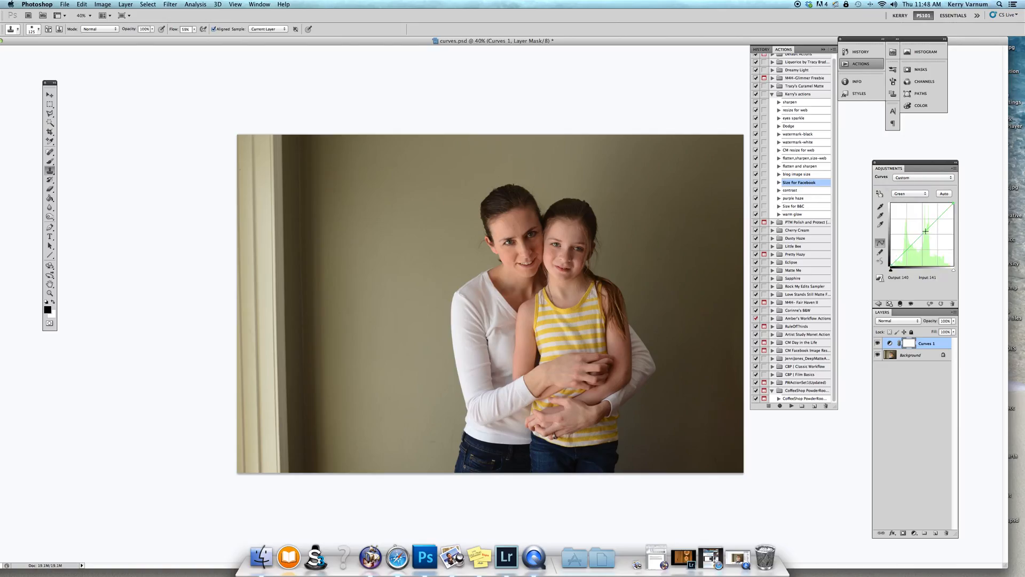
left_click(925, 230)
left_click_drag(925, 231, 924, 229)
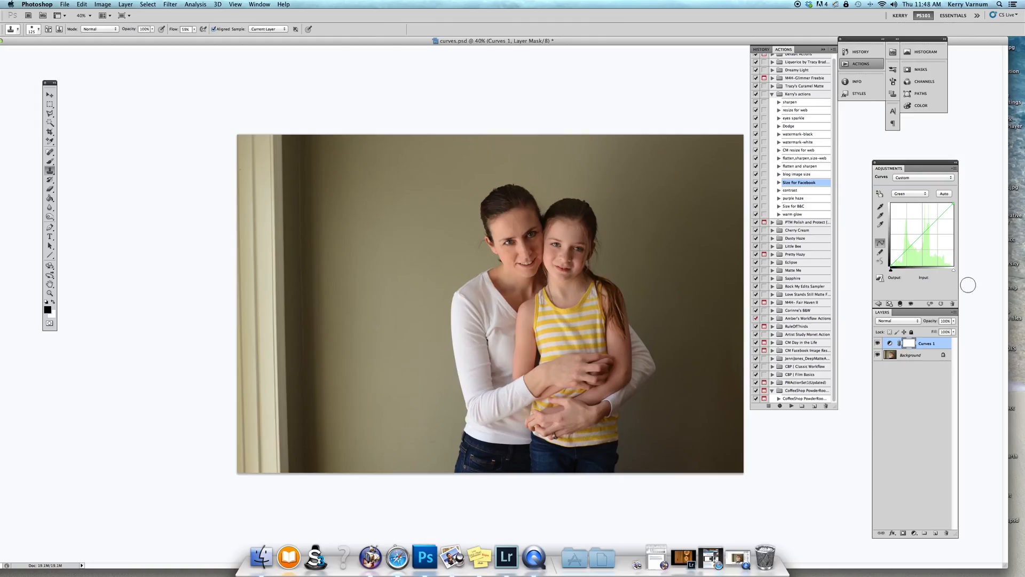